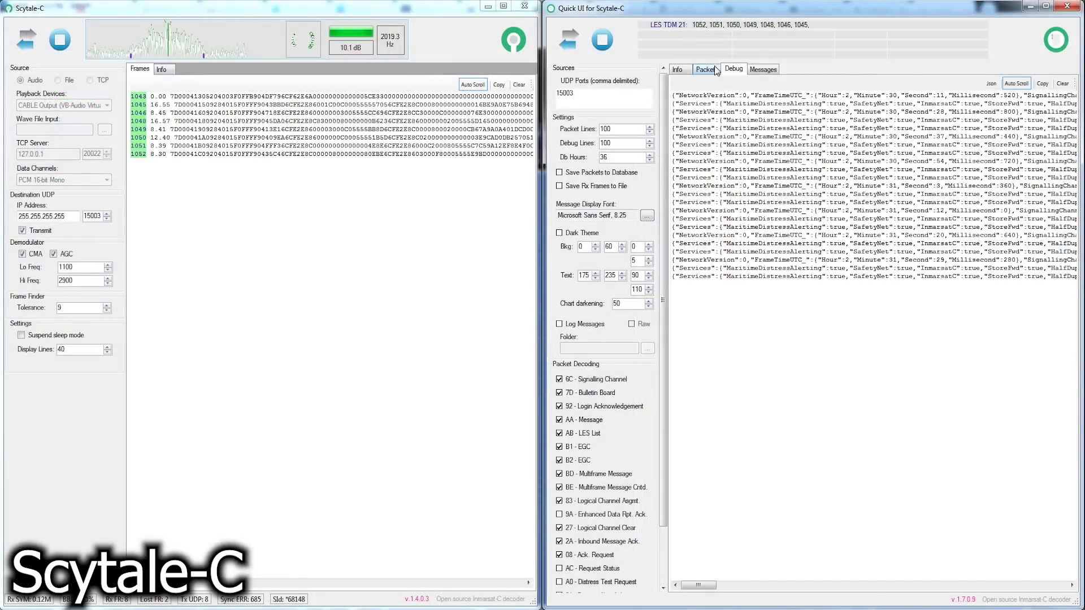
Step: Show the Quick UI's decoded packet list while Scytale-C keeps decoding frames
click(707, 69)
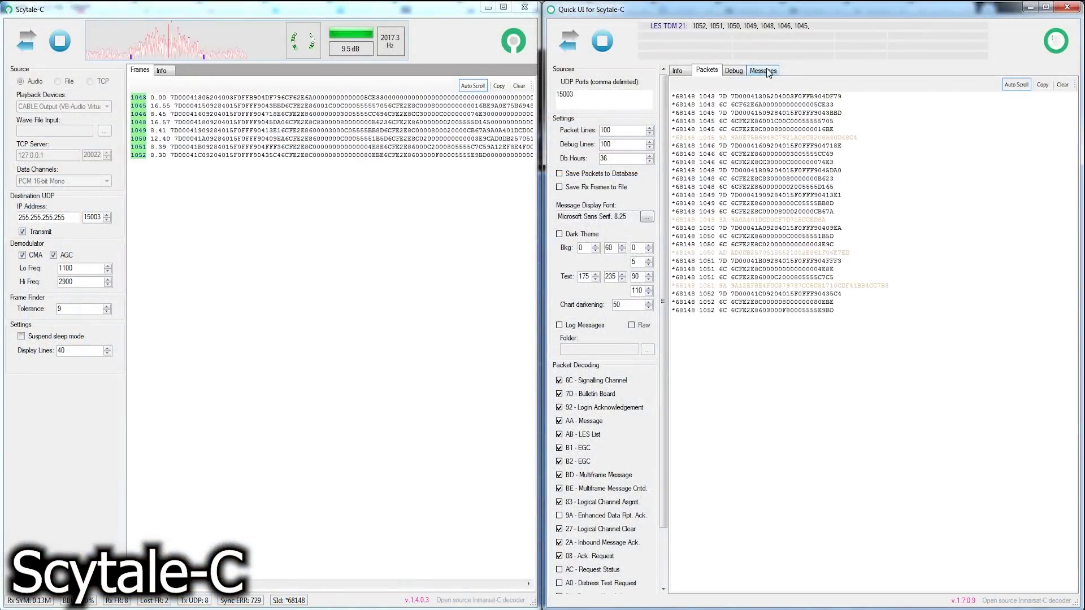
Step: Cycle through the Quick UI's Messages, Packets and Debug views, ending back on Packets
click(764, 70)
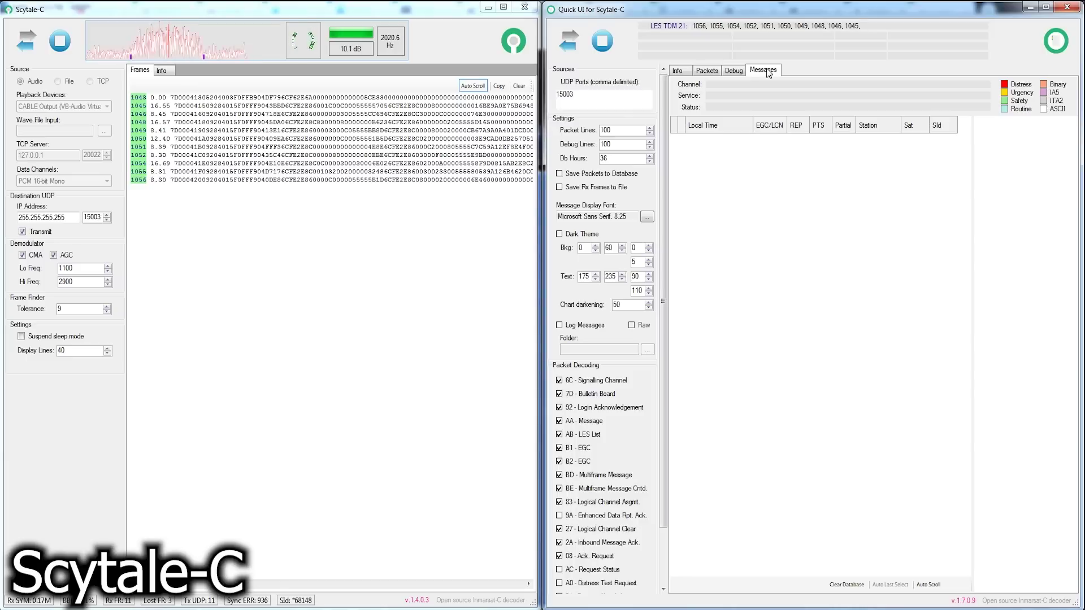
click(715, 73)
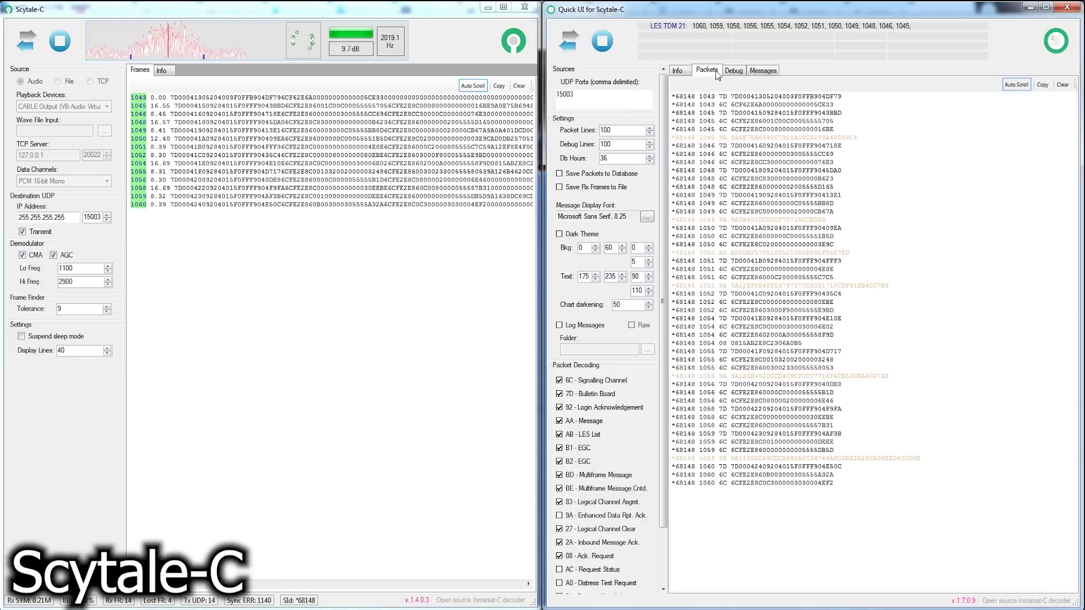
click(733, 71)
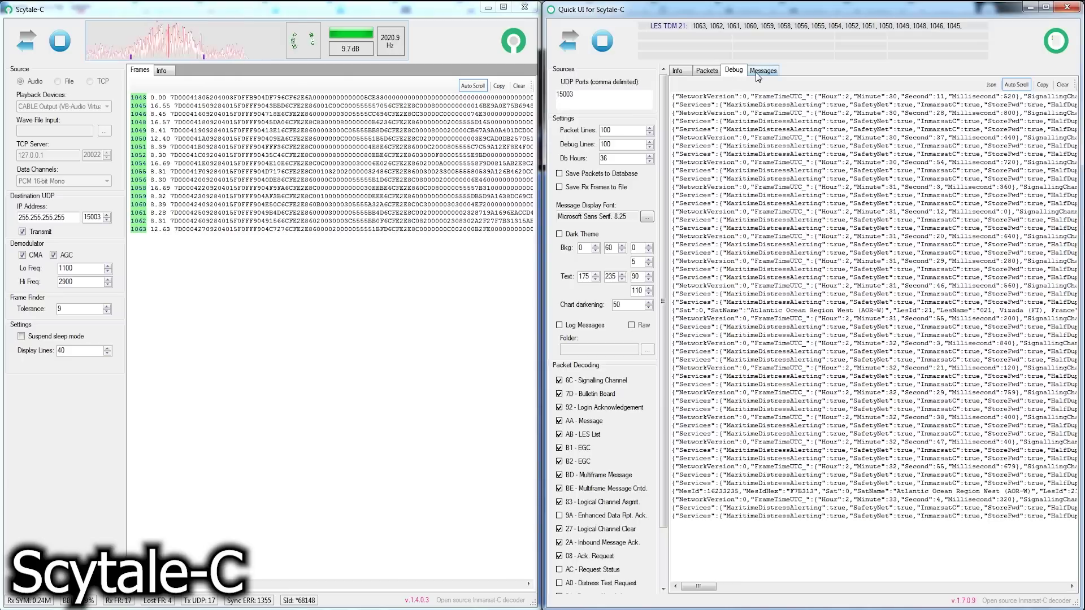
click(760, 71)
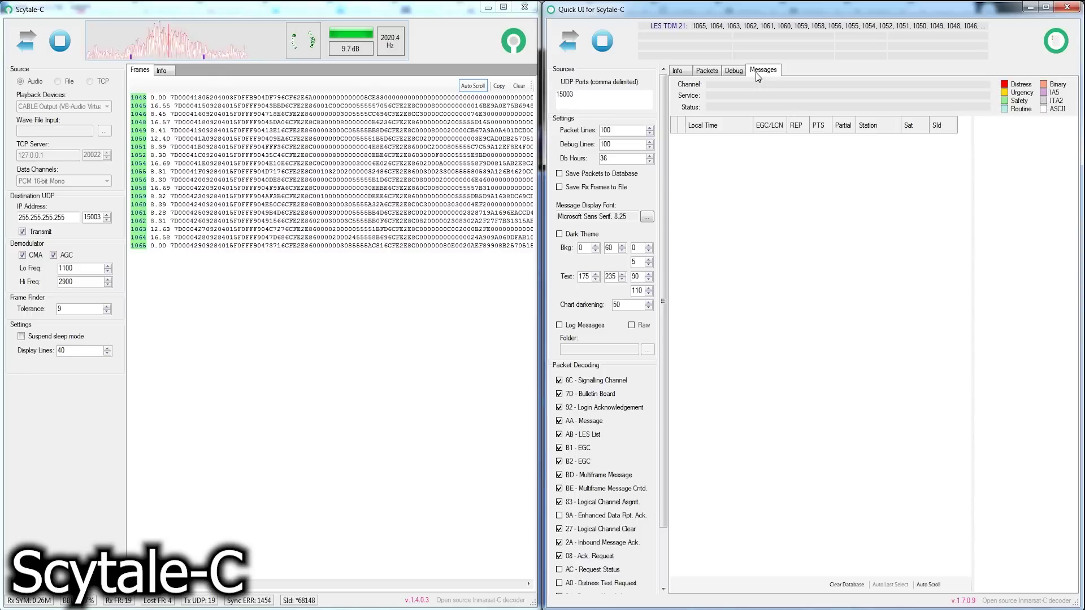
click(707, 71)
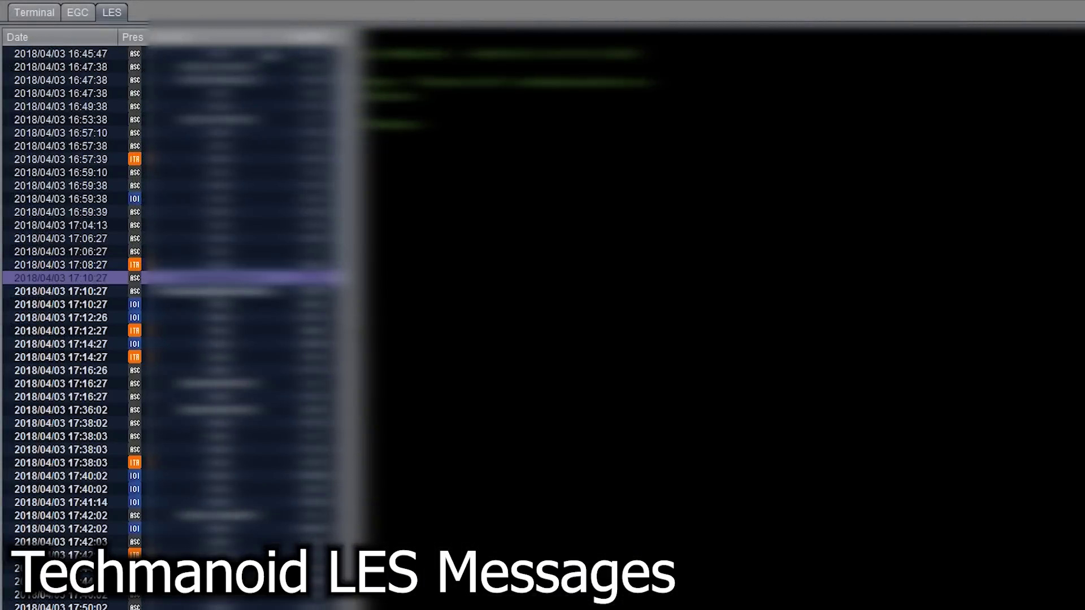
Step: Read the LES messages from 17:10:27 through the 17:14:27 IOI and ITR entries onward
click(61, 291)
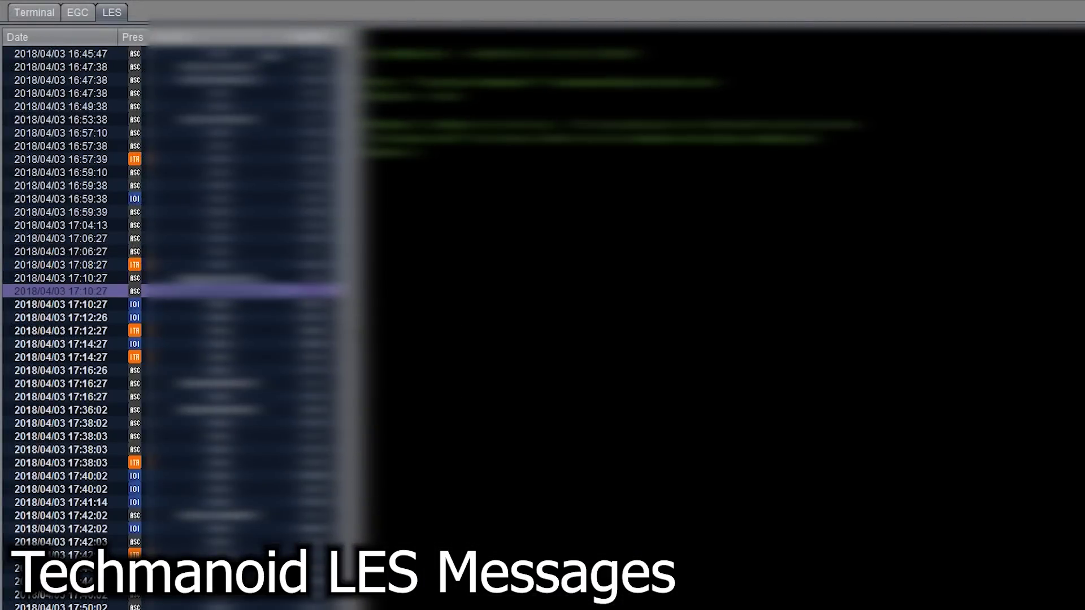
click(61, 304)
click(60, 318)
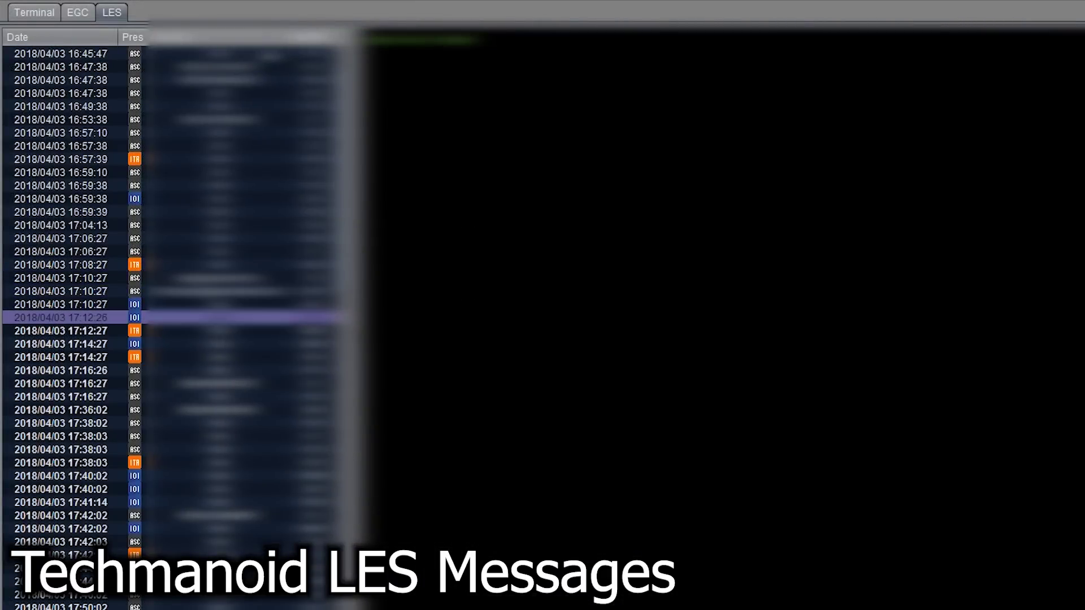
click(61, 331)
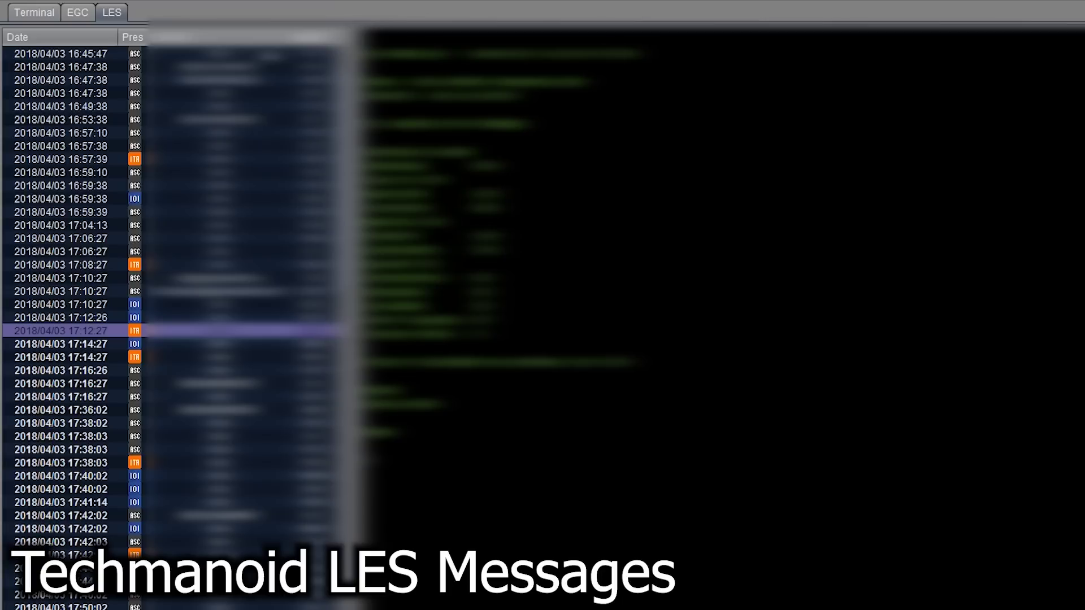
click(61, 343)
click(60, 358)
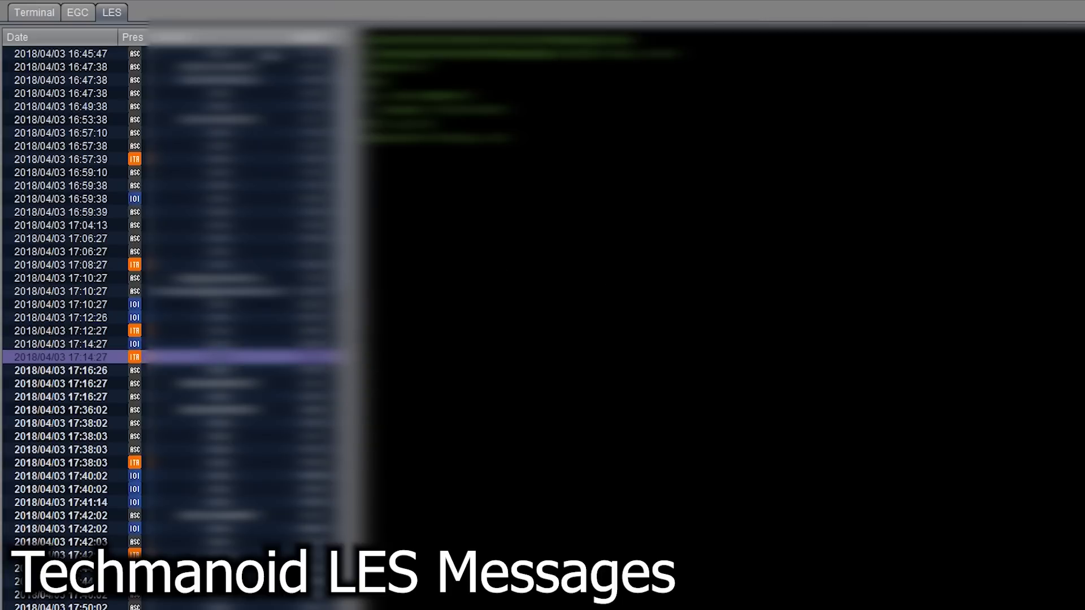
click(60, 371)
click(61, 383)
click(61, 397)
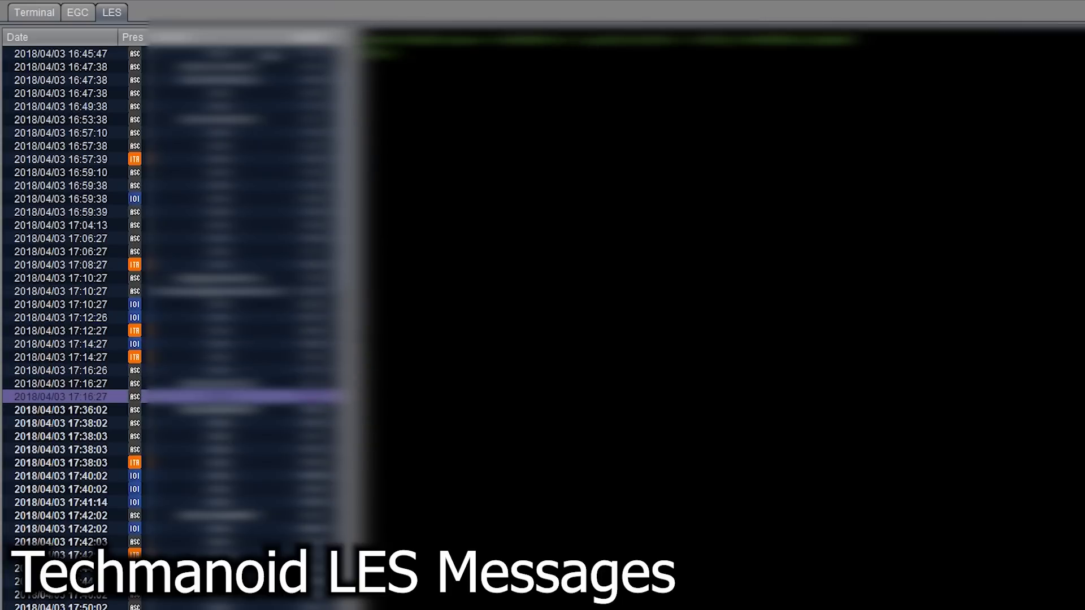
Step: Read the 17:36:02 through 17:41:14 messages, including the 17:38:03 and 17:40:02 entries
click(61, 410)
click(61, 423)
click(60, 436)
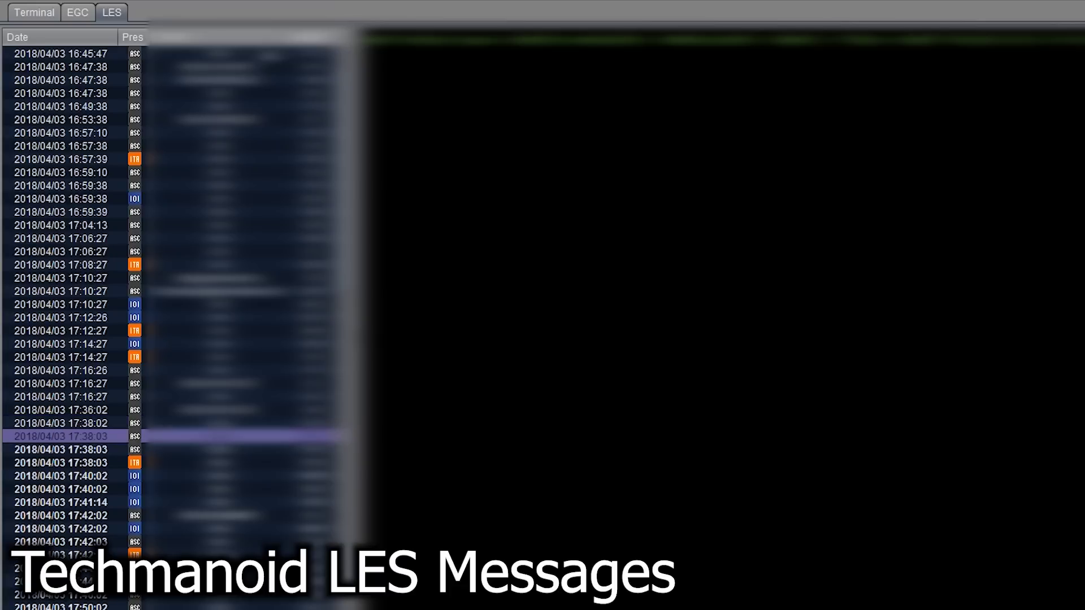
click(60, 449)
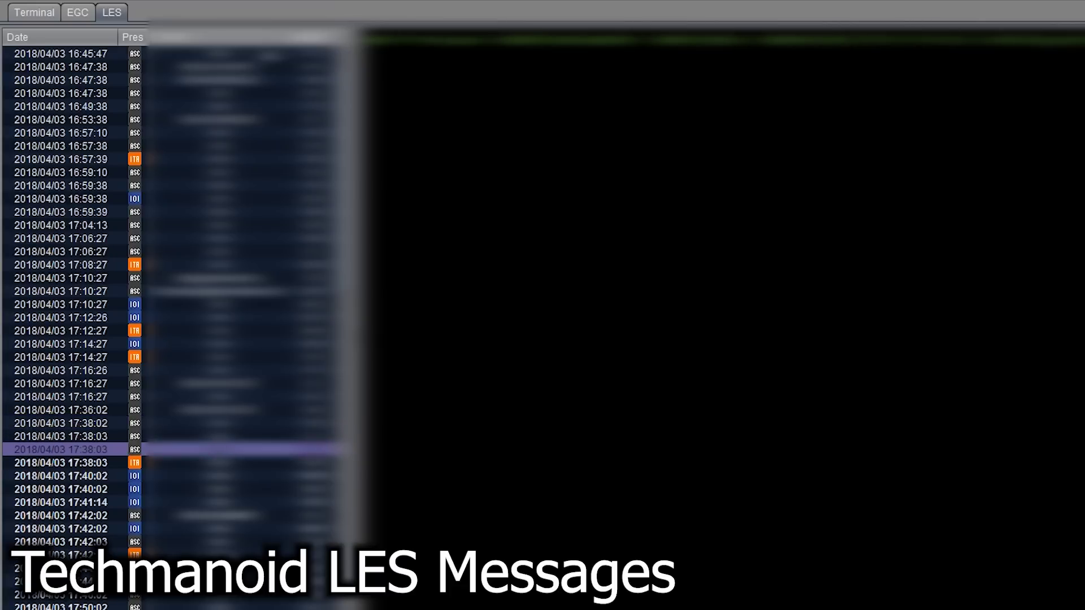
click(61, 462)
click(60, 476)
click(61, 489)
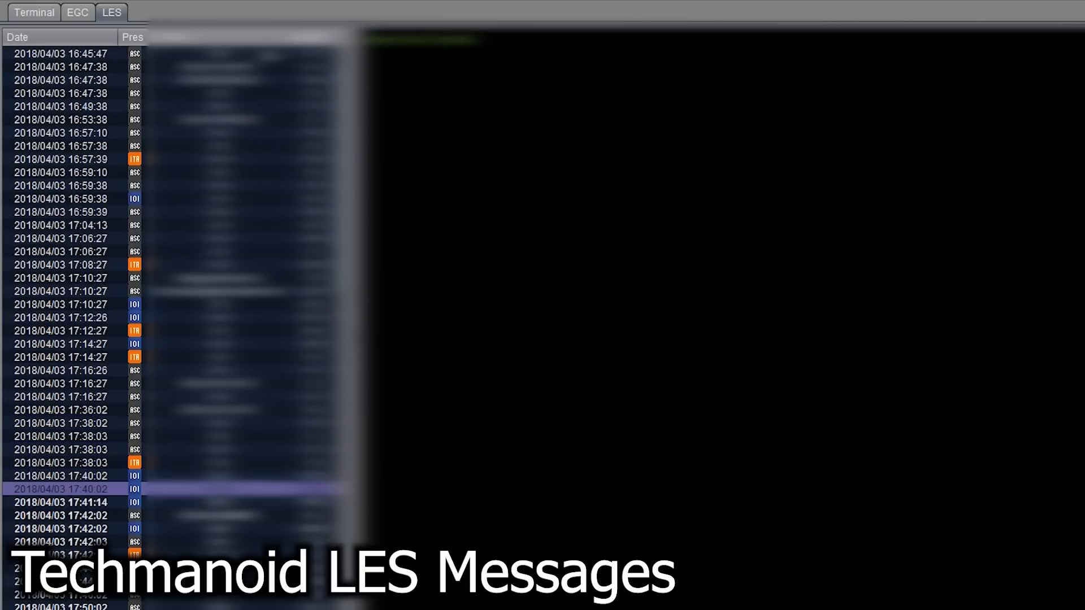
click(61, 501)
Step: Continue down the log from the 17:42:02 and 17:42:03 messages to later entries
key(Down)
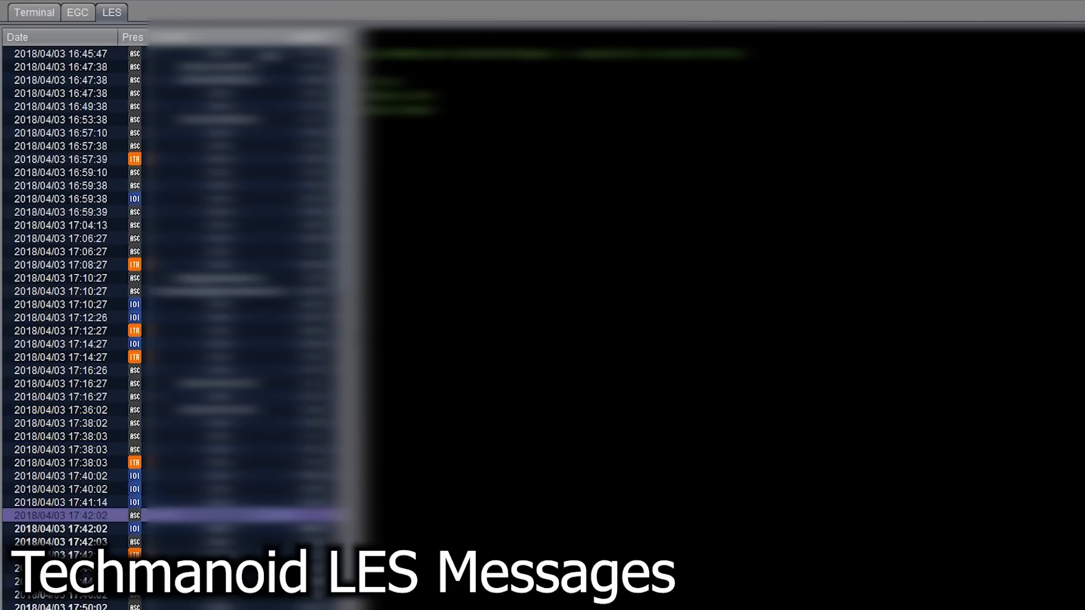
click(61, 541)
click(61, 581)
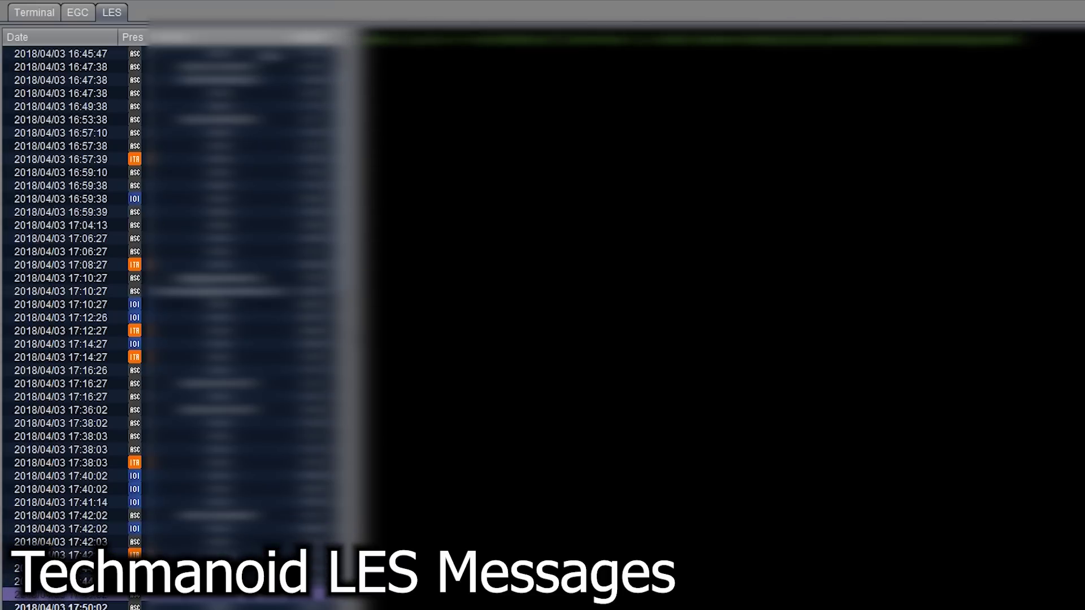
click(60, 594)
key(Down)
key(Down)
key(Down)
key(Down)
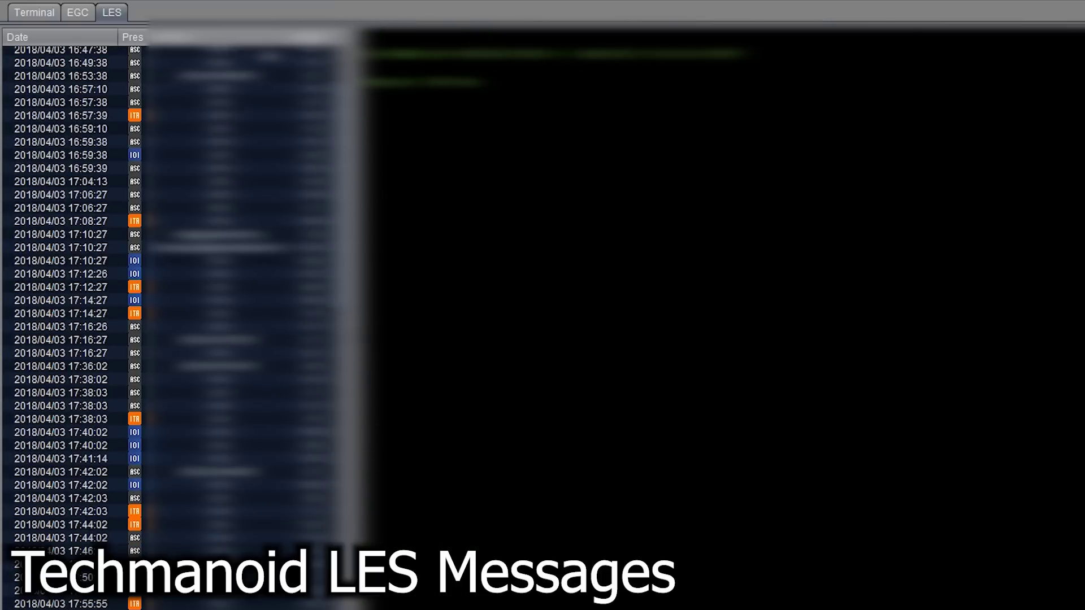
key(Down)
key(Down)
key(Down)
key(Down)
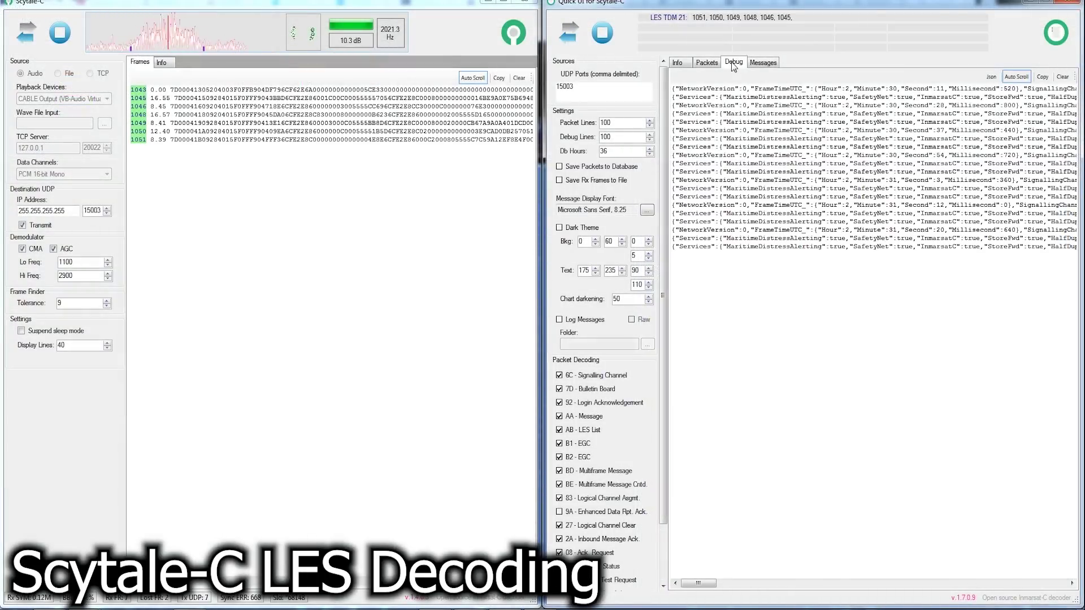
click(708, 62)
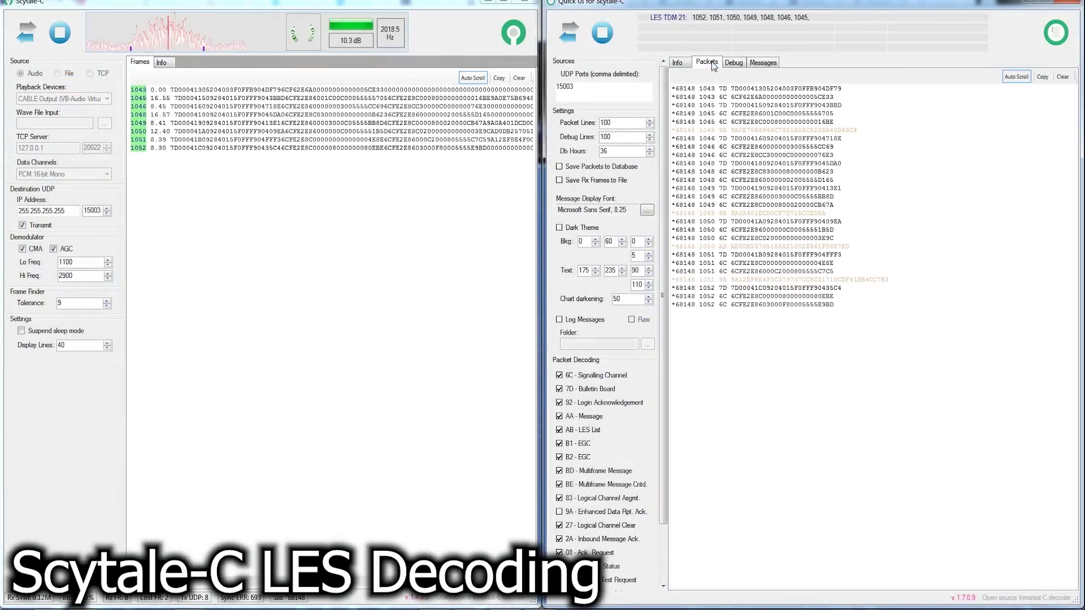
click(764, 62)
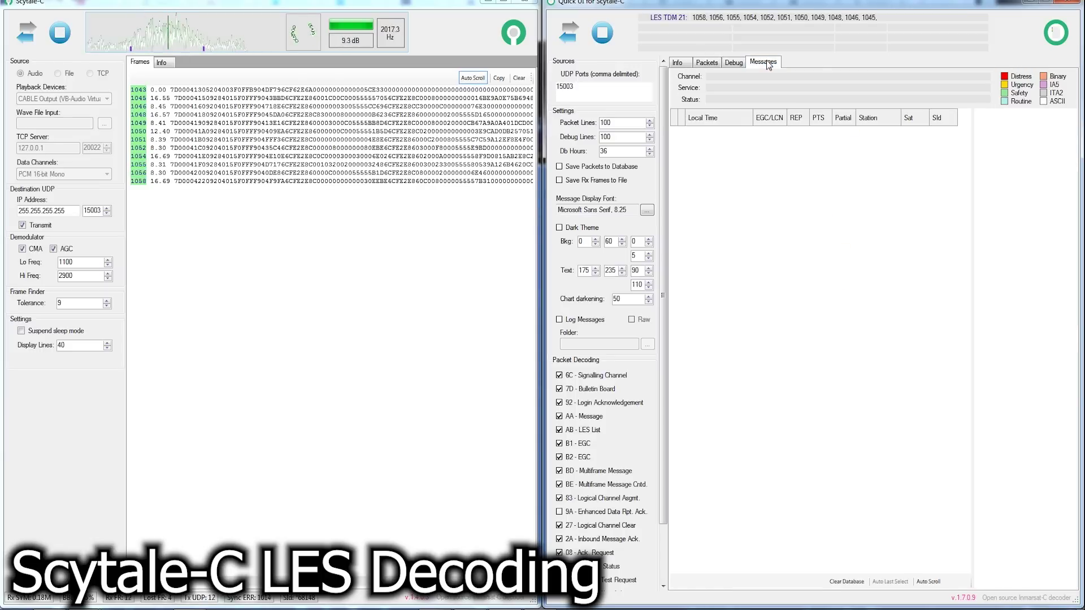
click(715, 62)
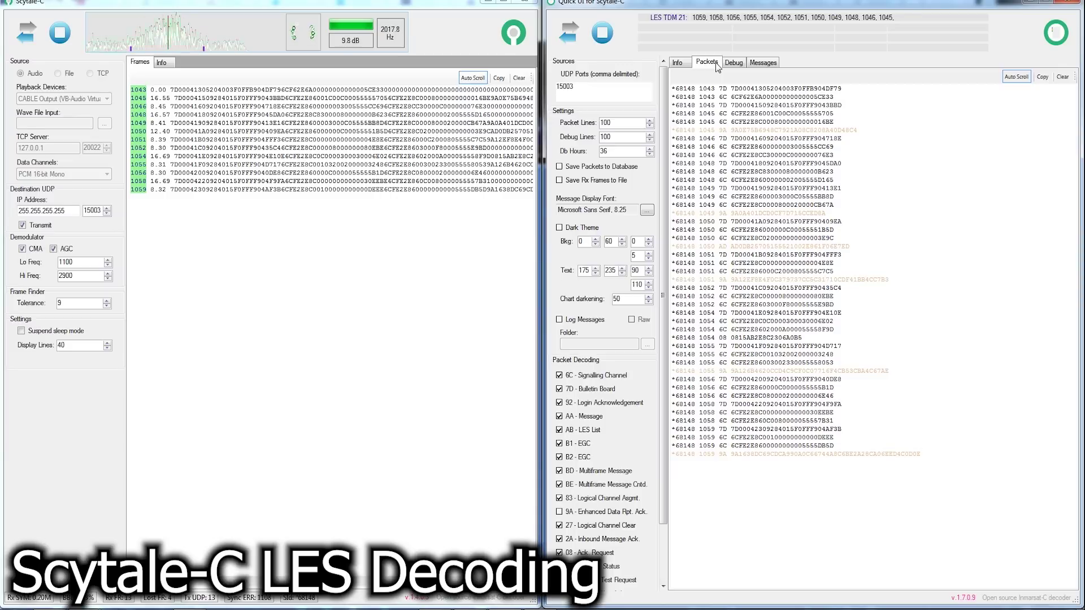
click(733, 63)
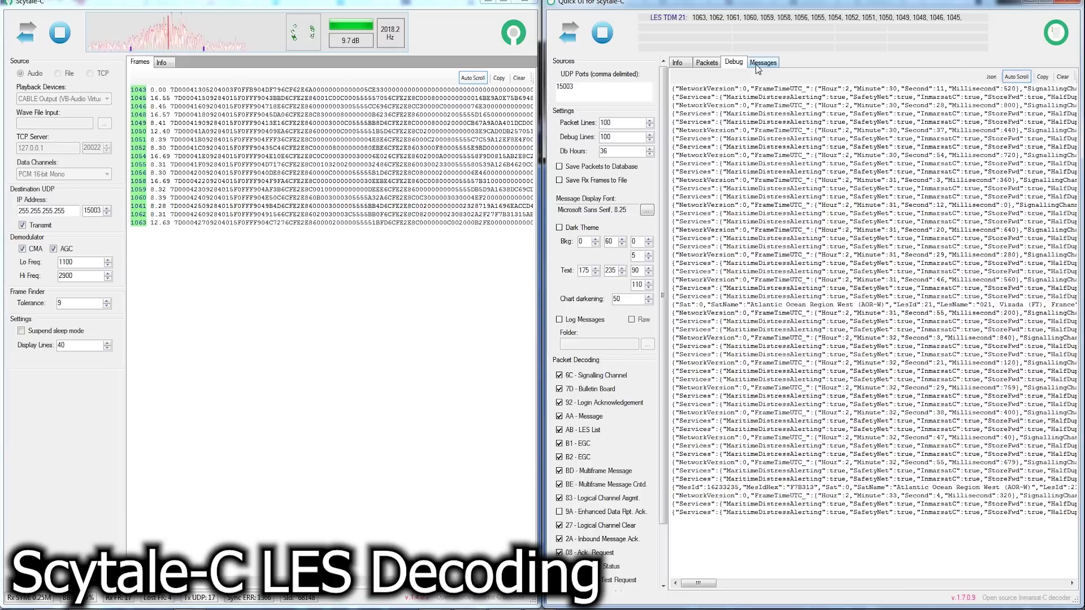
click(762, 63)
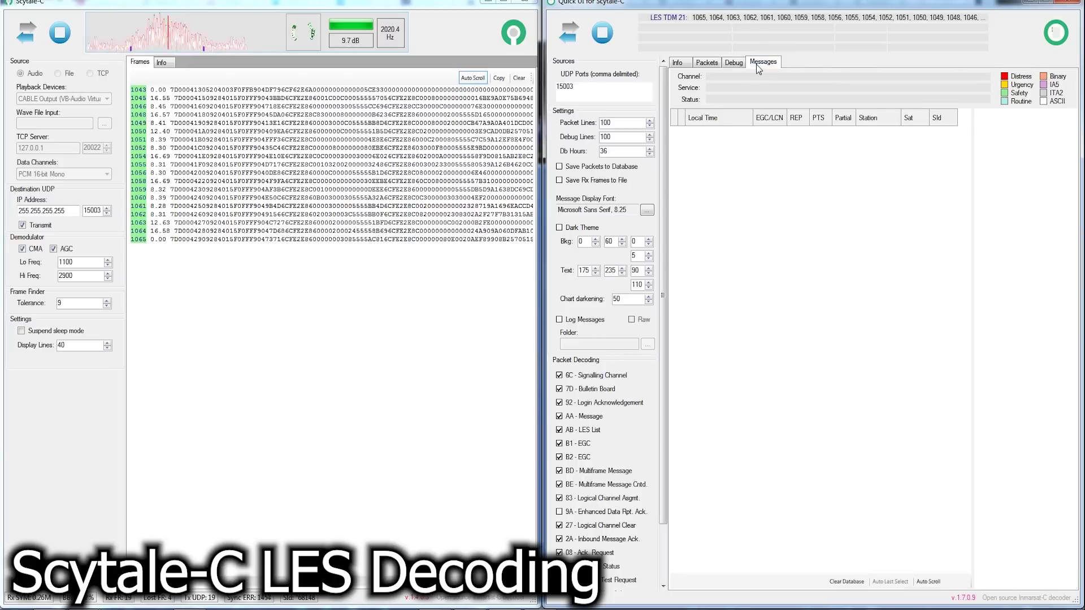
click(706, 62)
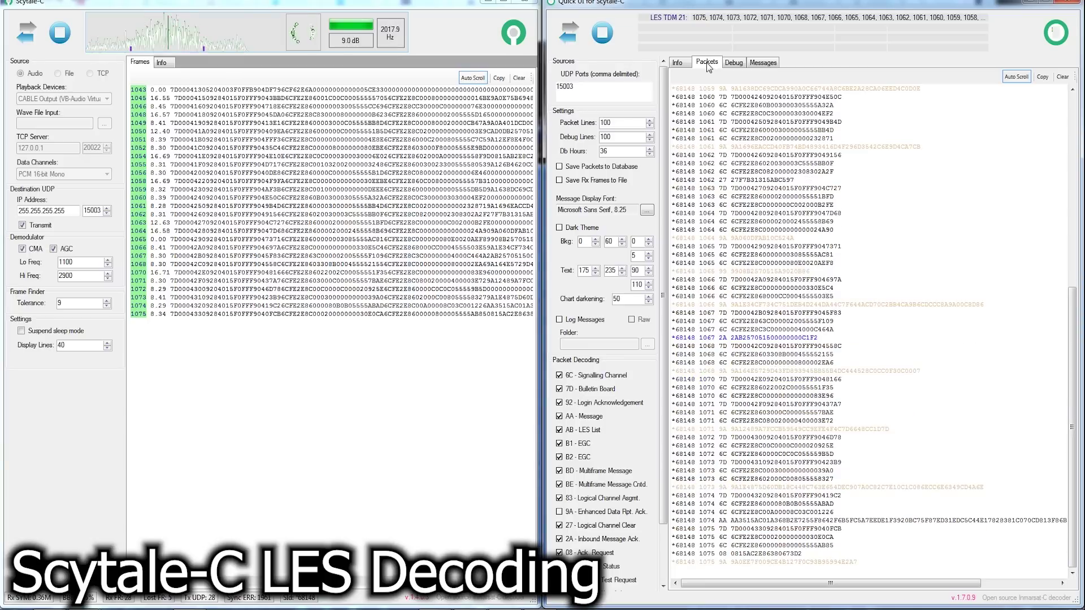
click(763, 62)
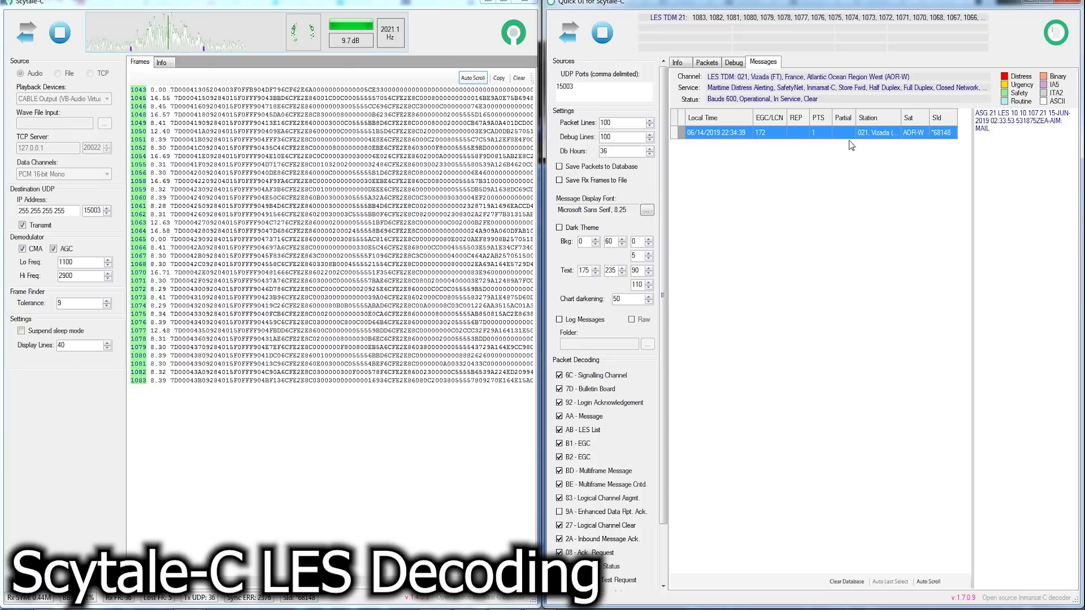
click(735, 63)
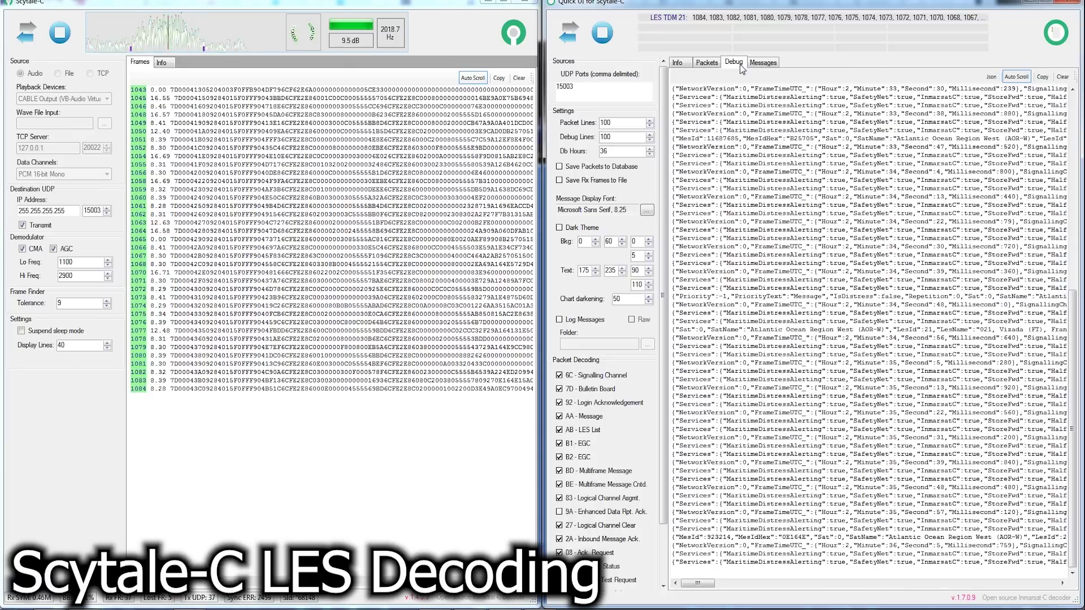
click(715, 66)
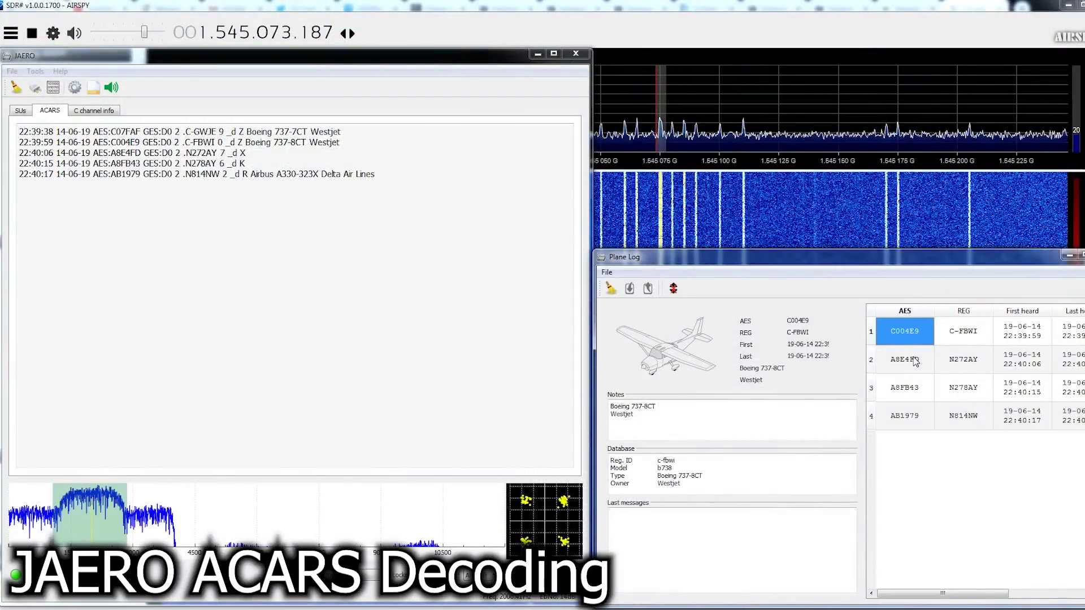
Step: Show Plane Log details for A8FB43, then for AB1979 (N814NW)
click(914, 398)
click(914, 415)
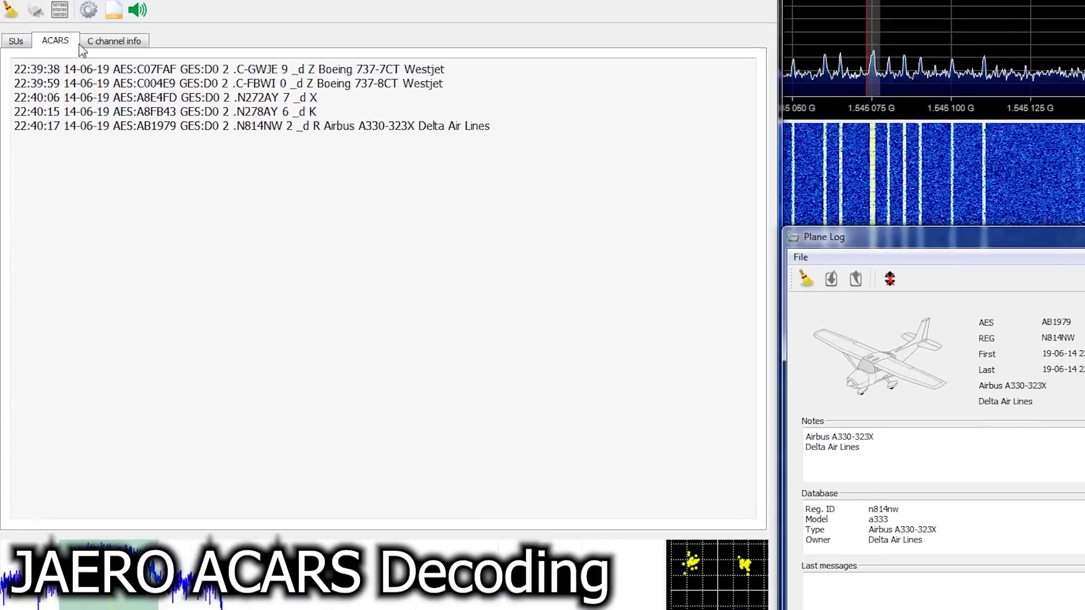
click(105, 73)
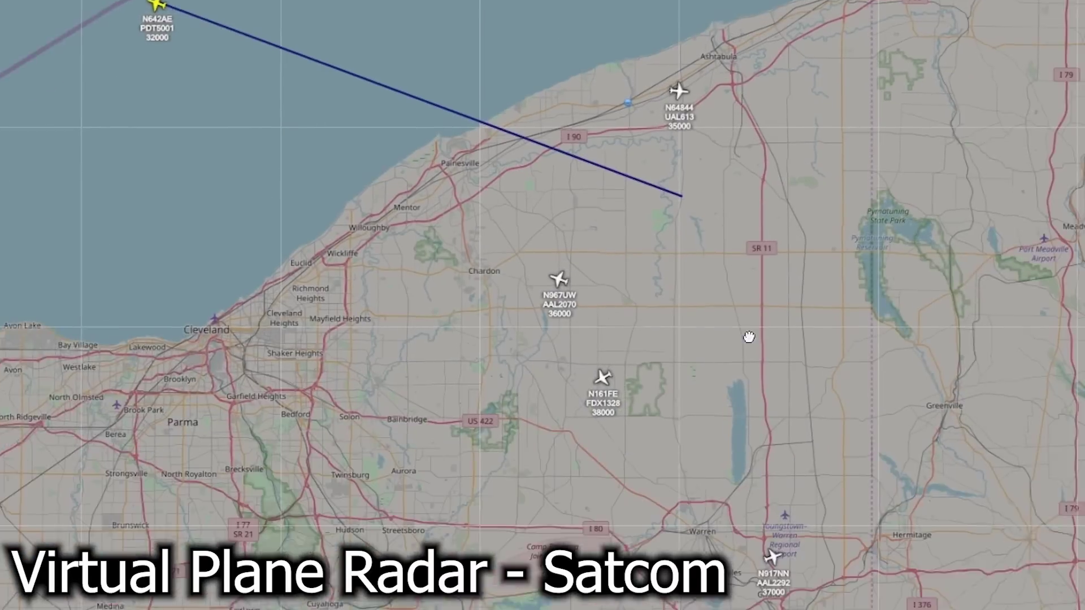
Step: Pan the satcom map slightly and select N64844 to display its flight track
drag(749, 338, 773, 346)
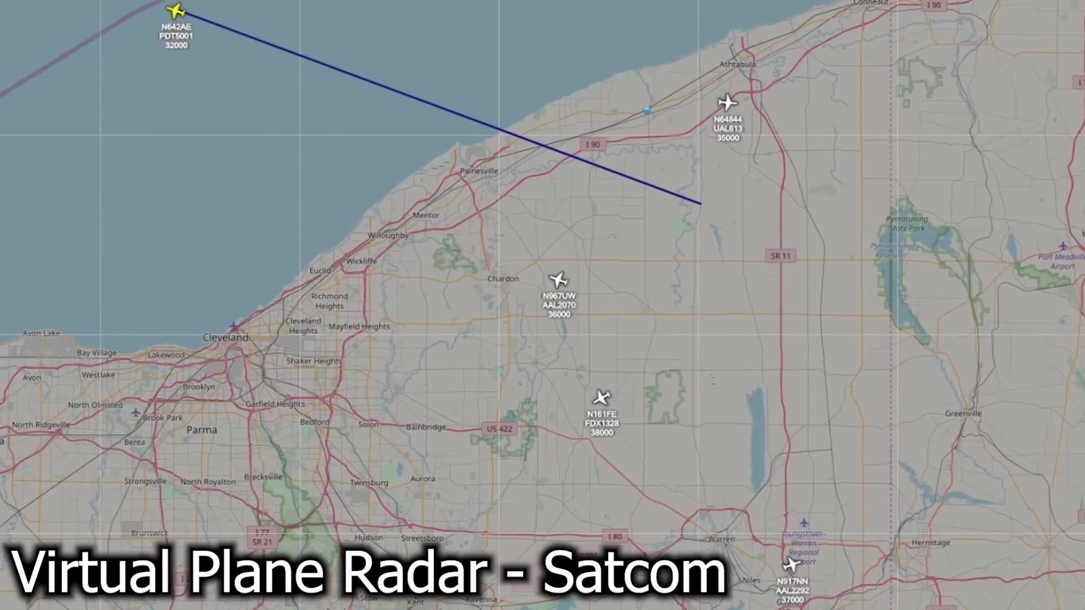
click(735, 104)
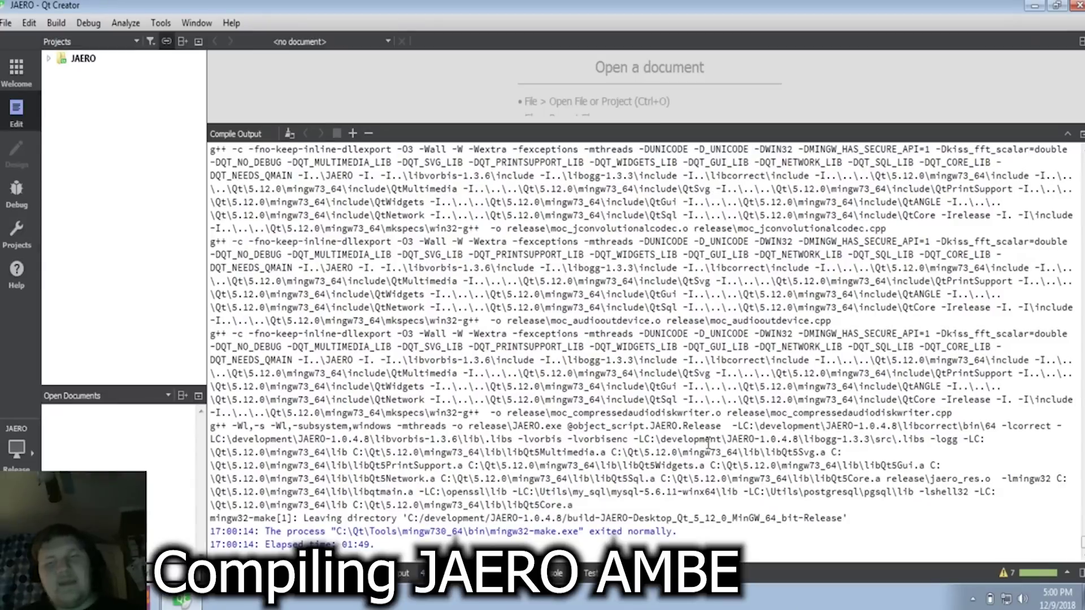
Step: Highlight the build's exit line, minimize Qt Creator, and go up to JAERO-1.0.4.8
drag(668, 532, 487, 538)
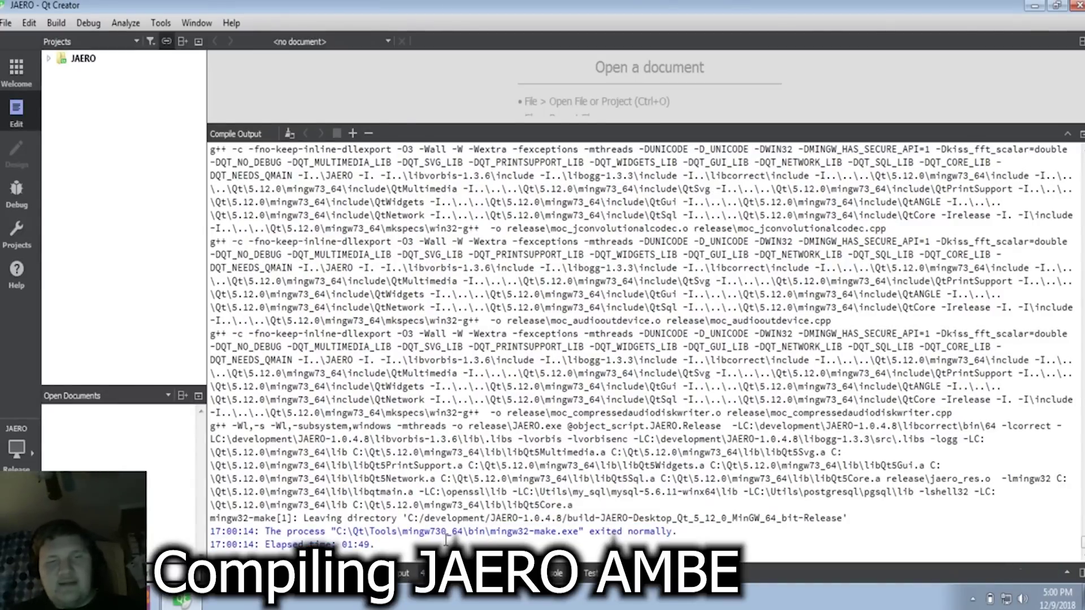
click(1076, 5)
key(BackSpace)
Step: Test-run the compiled JAERO from build\release, which fails on missing libcorrect.dll
double_click(170, 103)
double_click(147, 119)
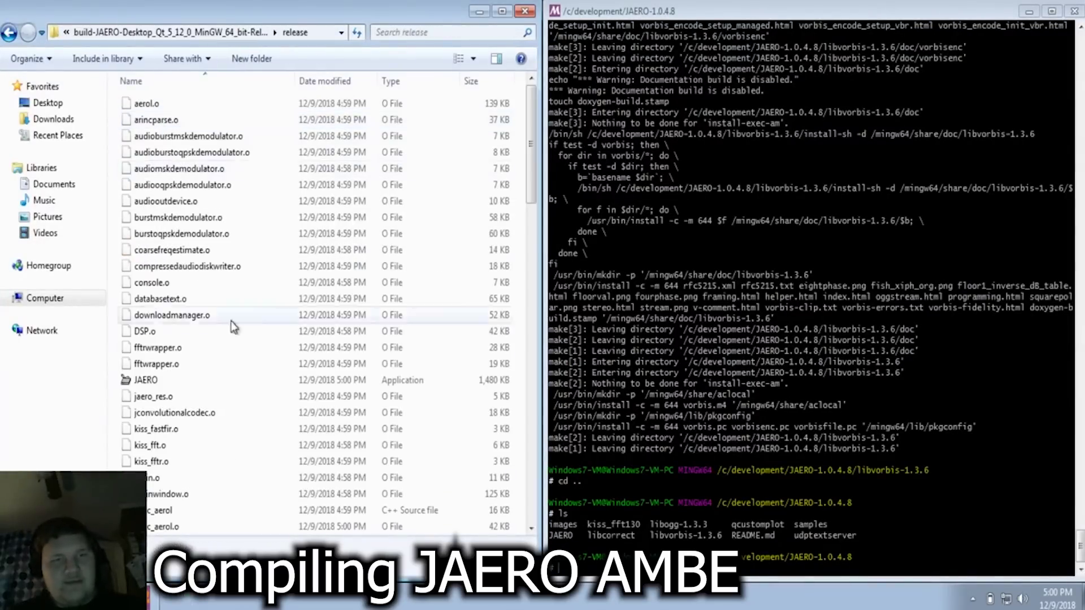
double_click(145, 380)
click(1028, 11)
key(Return)
Step: Copy JAERO into a new release folder in JAERO-1.0.4.8, opened in a right-snapped window
right_click(214, 374)
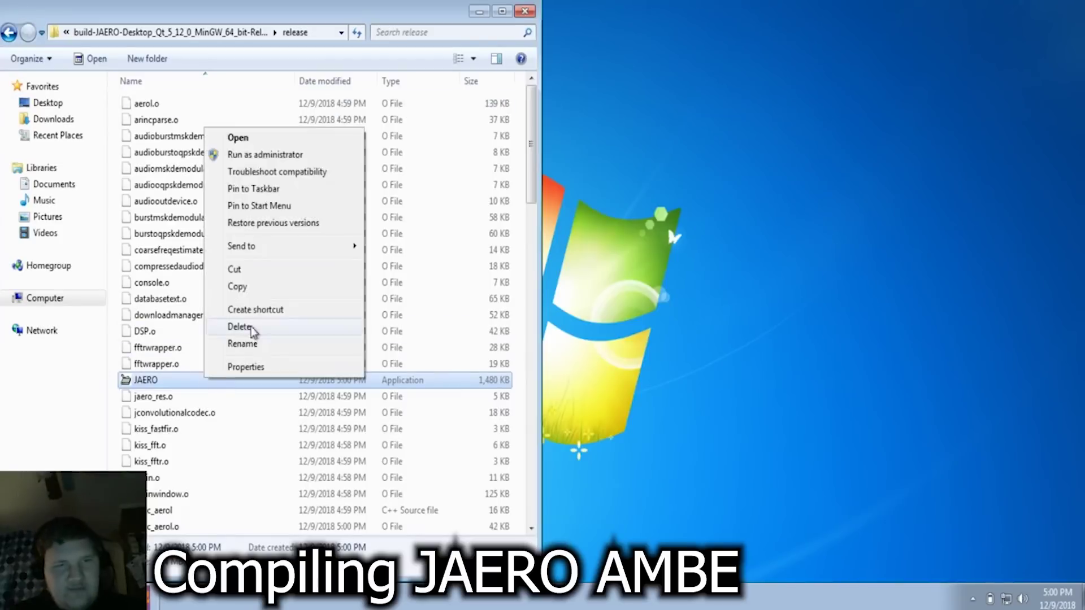
key(Escape)
key(BackSpace)
ctrl+double_click(150, 116)
key(super+Right)
click(660, 36)
key(r)
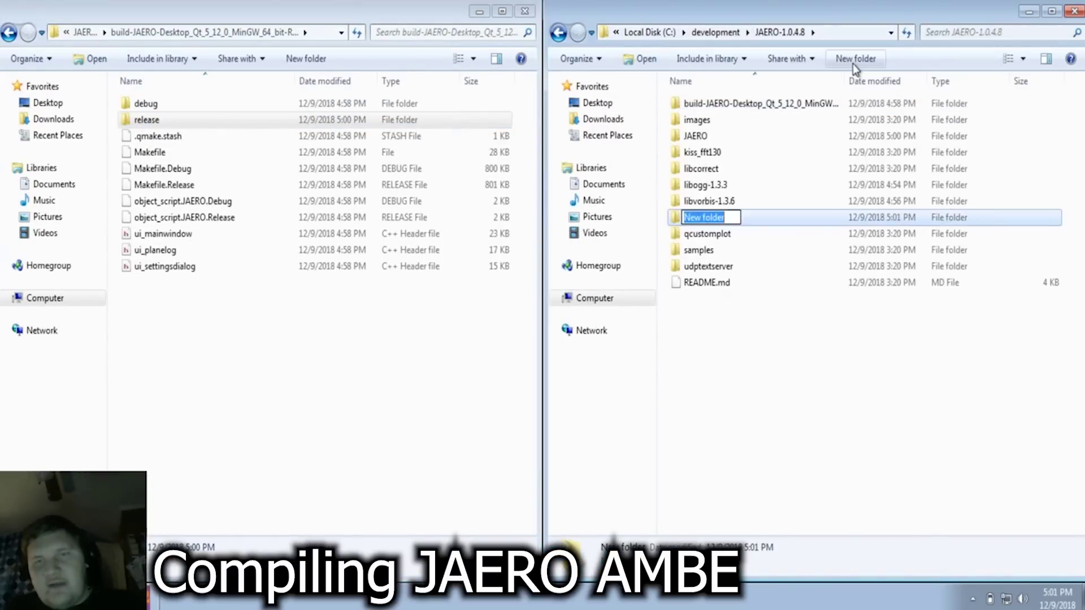
key(Return)
Step: Copy libcorrect.dll from libcorrect's bin 64-bit folder into the release folder
click(153, 36)
double_click(212, 173)
double_click(170, 103)
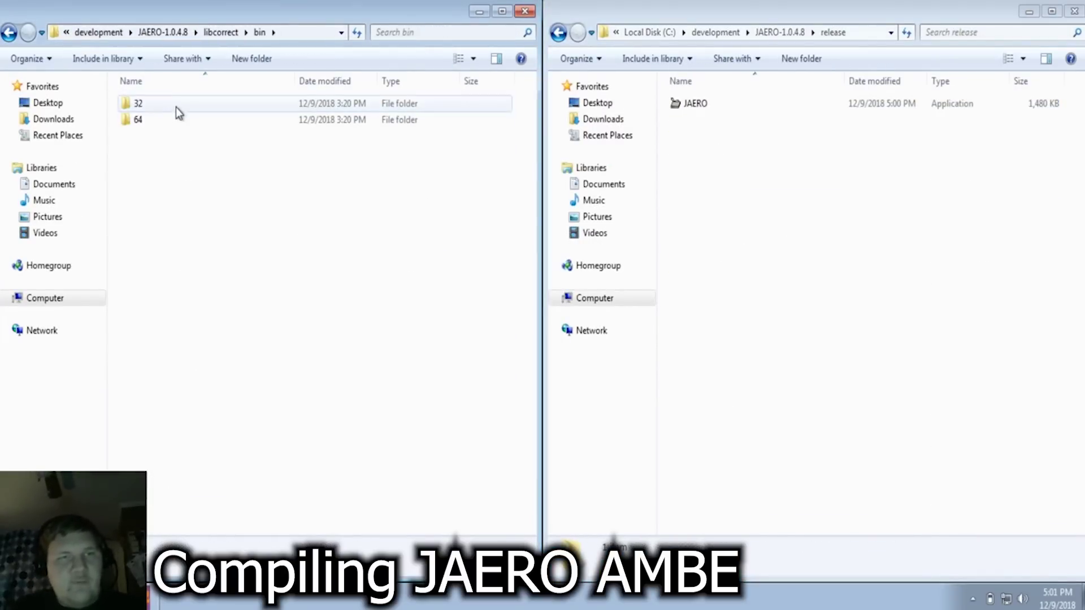
double_click(153, 119)
drag(158, 120, 747, 193)
click(774, 203)
Step: Copy libogg-0.dll from libogg-1.3.3\src\.libs into the release folder
click(161, 35)
double_click(156, 184)
double_click(158, 168)
double_click(150, 103)
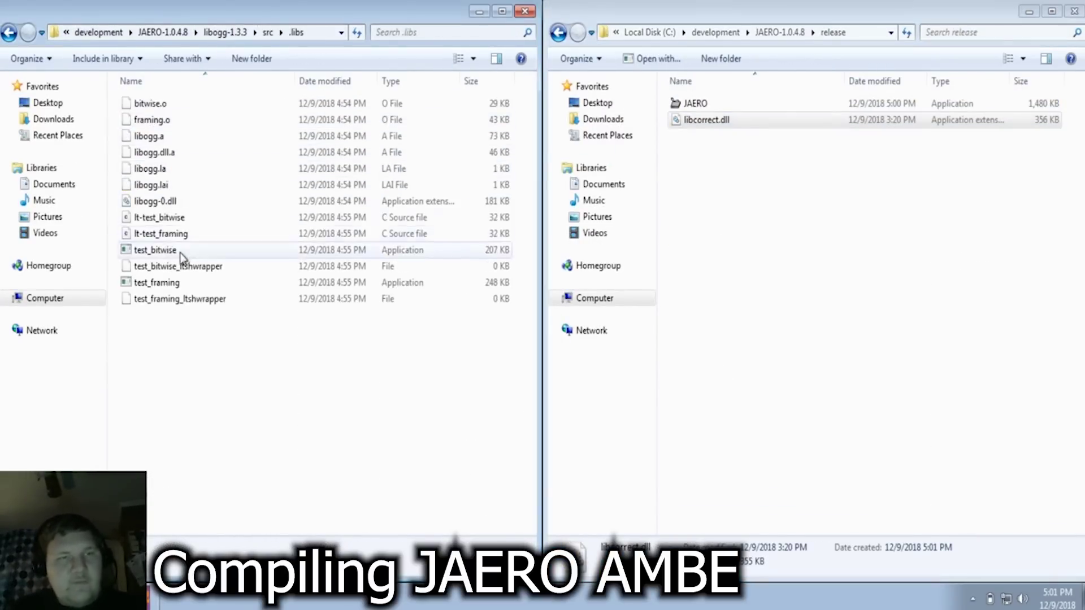
drag(158, 201, 730, 248)
click(769, 256)
Step: Copy libvorbis-0.dll, libvorbisenc-2.dll and libvorbisfile-3.dll from libvorbis-1.3.6\lib\.libs into release
click(230, 32)
double_click(159, 202)
double_click(148, 168)
double_click(148, 120)
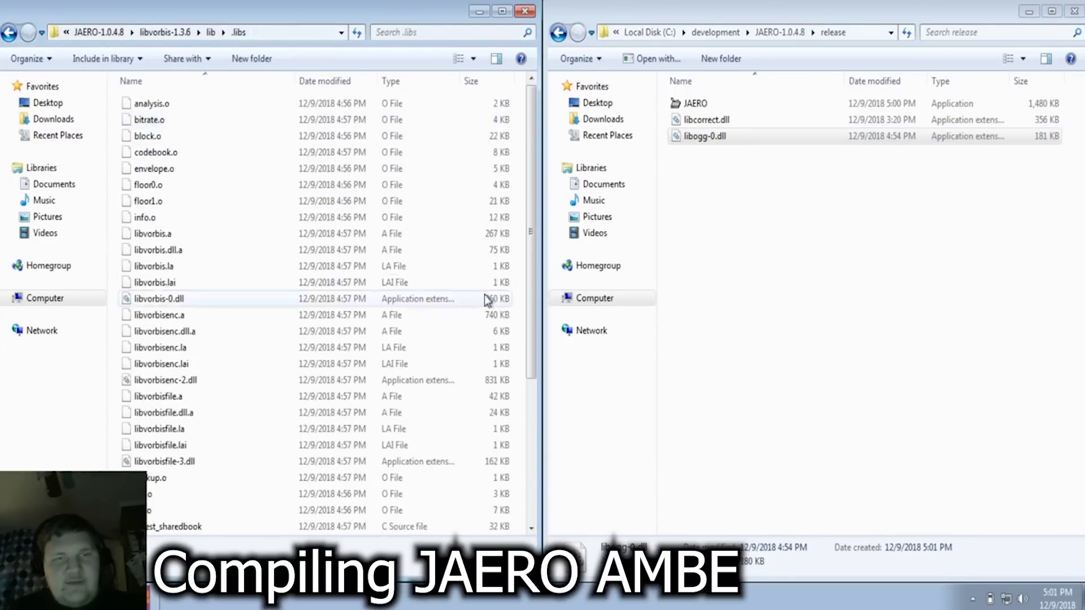
scroll(449, 298, down, 3)
drag(159, 145, 735, 261)
click(774, 270)
drag(161, 225, 829, 293)
click(859, 303)
drag(164, 307, 729, 300)
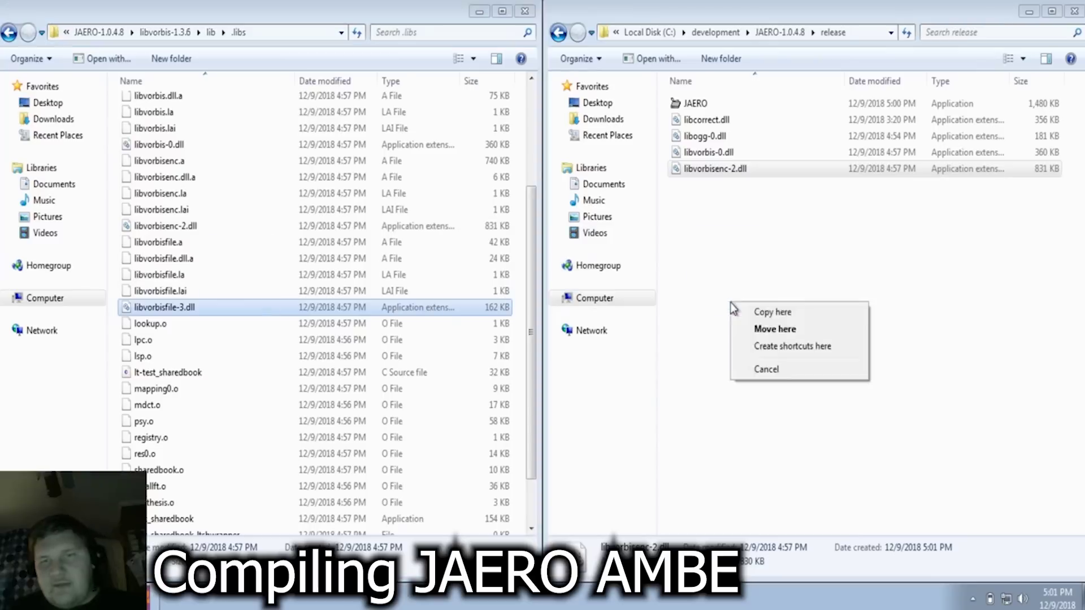
click(760, 309)
Step: Launch JAERO from the release folder and dismiss the remaining missing-DLL error
click(98, 32)
double_click(695, 103)
click(664, 353)
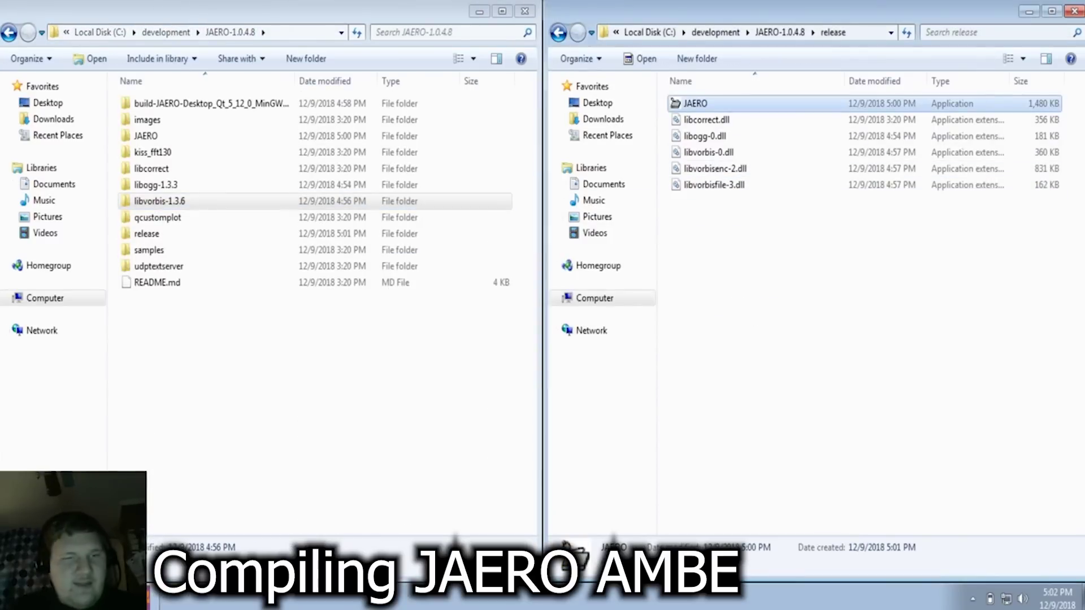
Step: Browse a new Explorer window to C:\msys64\usr\bin
key(super+e)
double_click(170, 145)
double_click(199, 182)
double_click(181, 257)
double_click(283, 145)
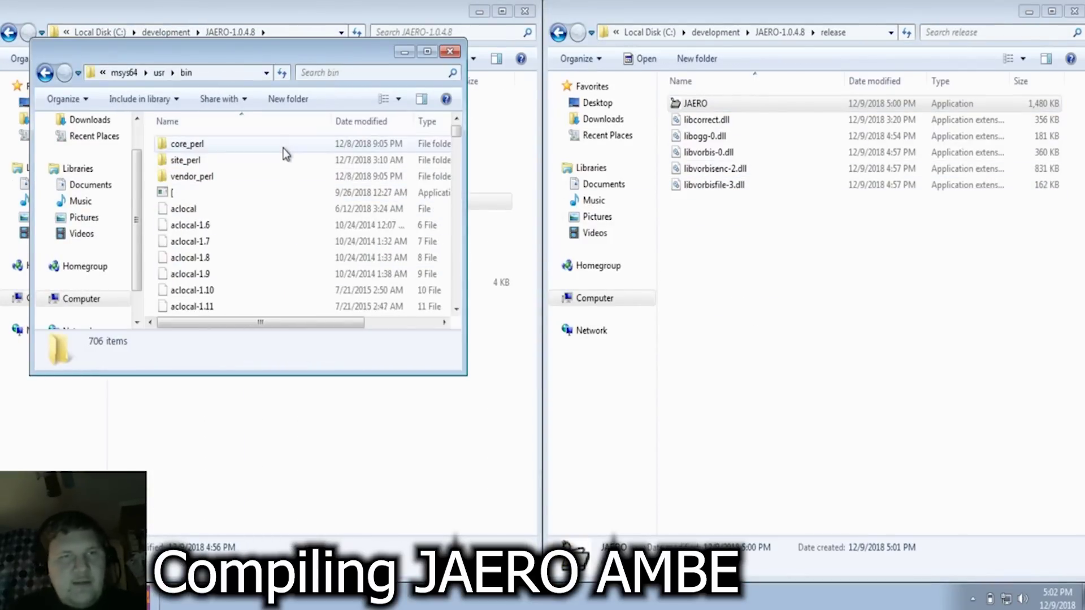